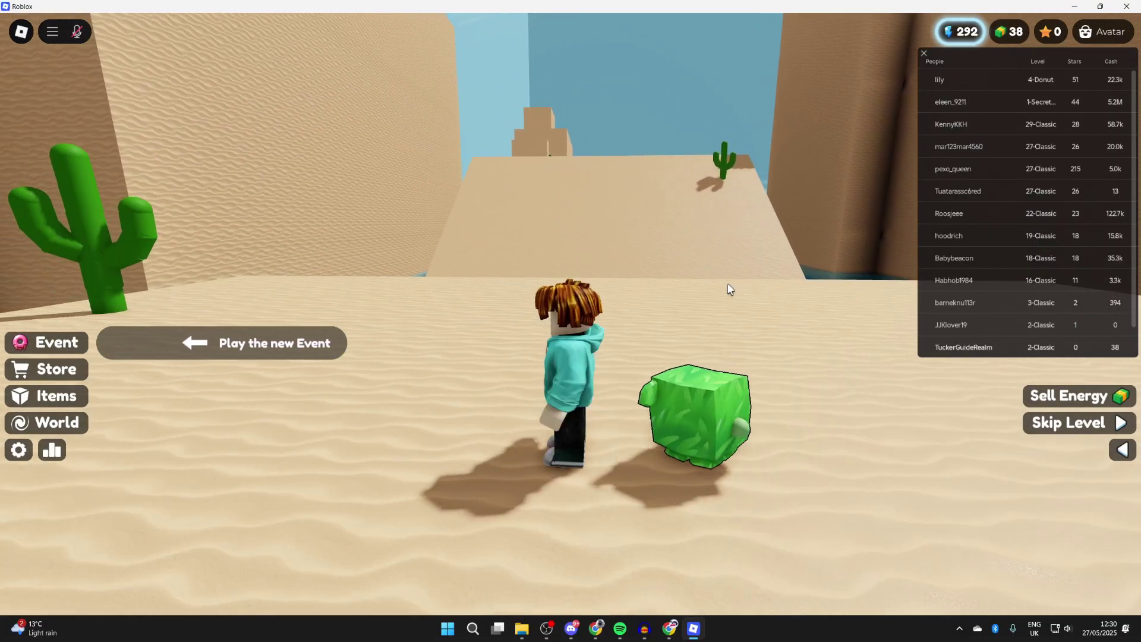
# - Walk the character across the sand, then pause to the menu's People list
pyautogui.press('d')
pyautogui.press('w')
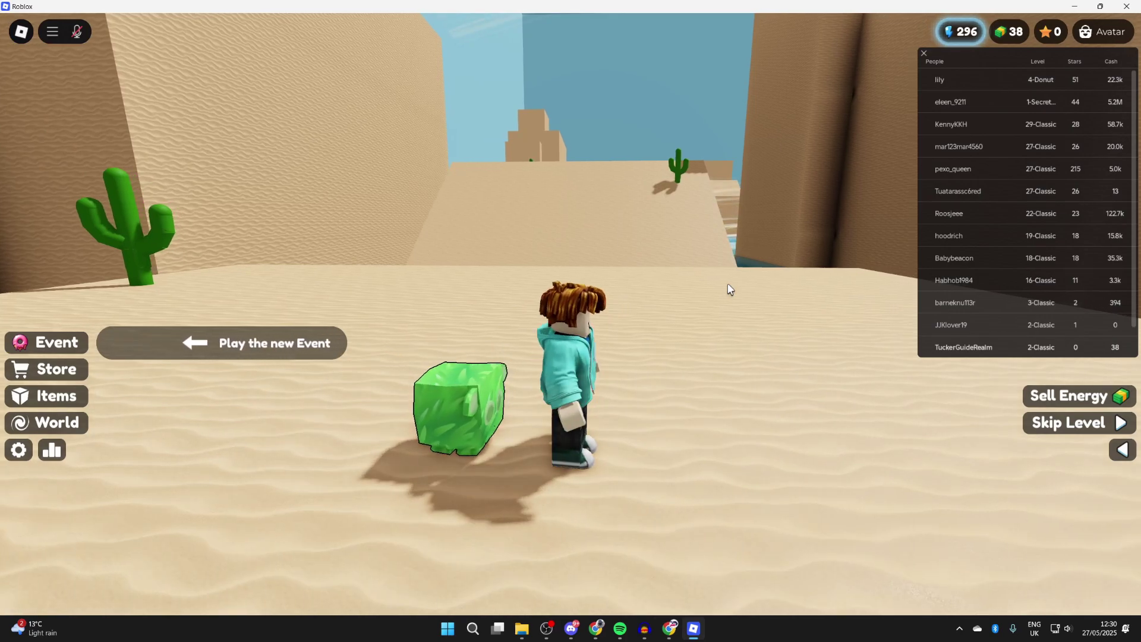
pyautogui.press('Escape')
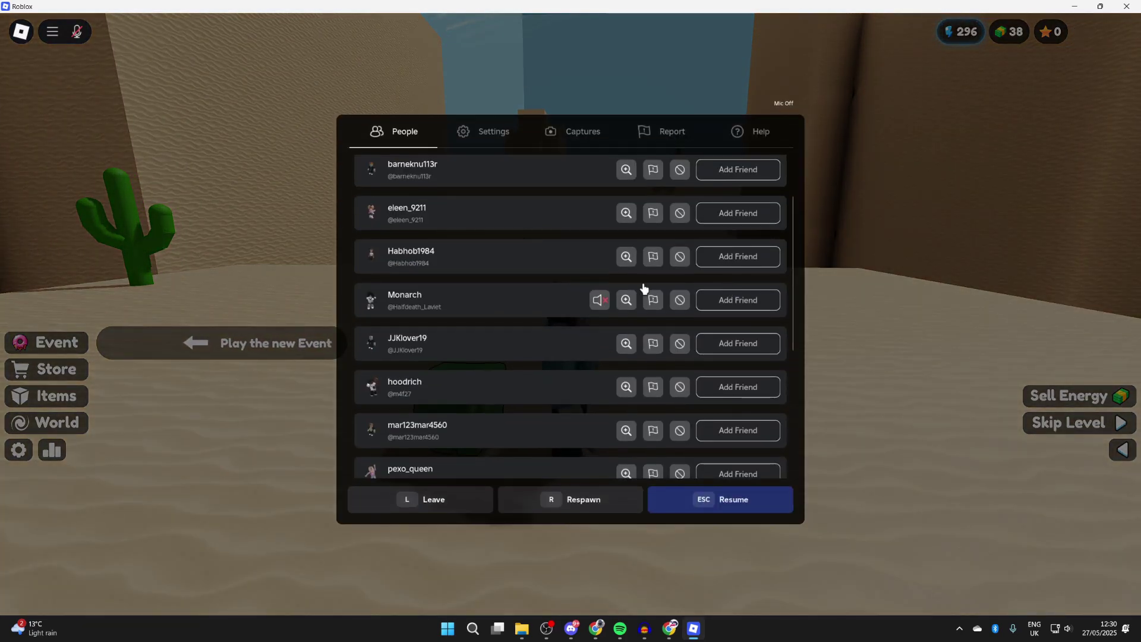
# - Check Roblox's output device (Speakers, Realtek USB Audio) and half volume, then open Windows System settings
pyautogui.click(488, 133)
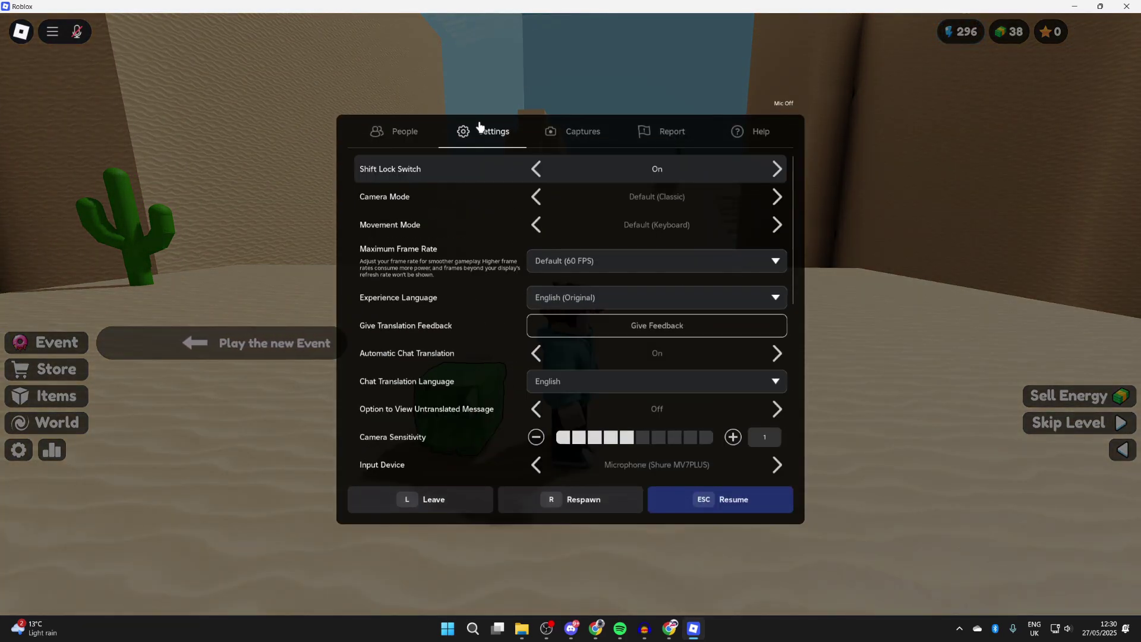
pyautogui.scroll(-3, 421, 231)
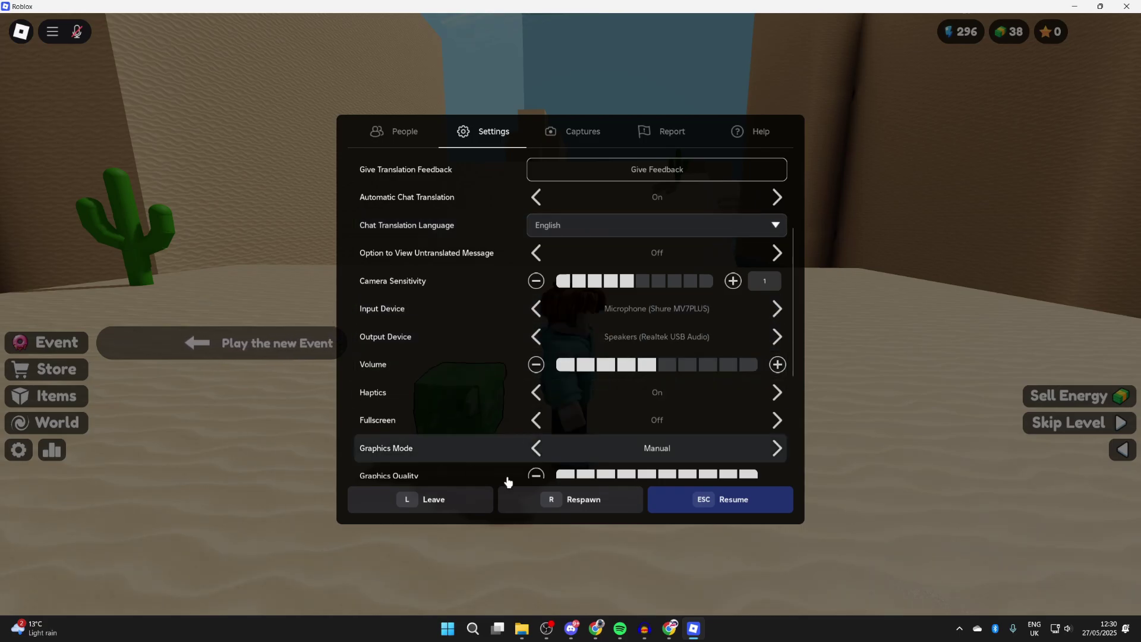
pyautogui.click(472, 628)
pyautogui.write('sett')
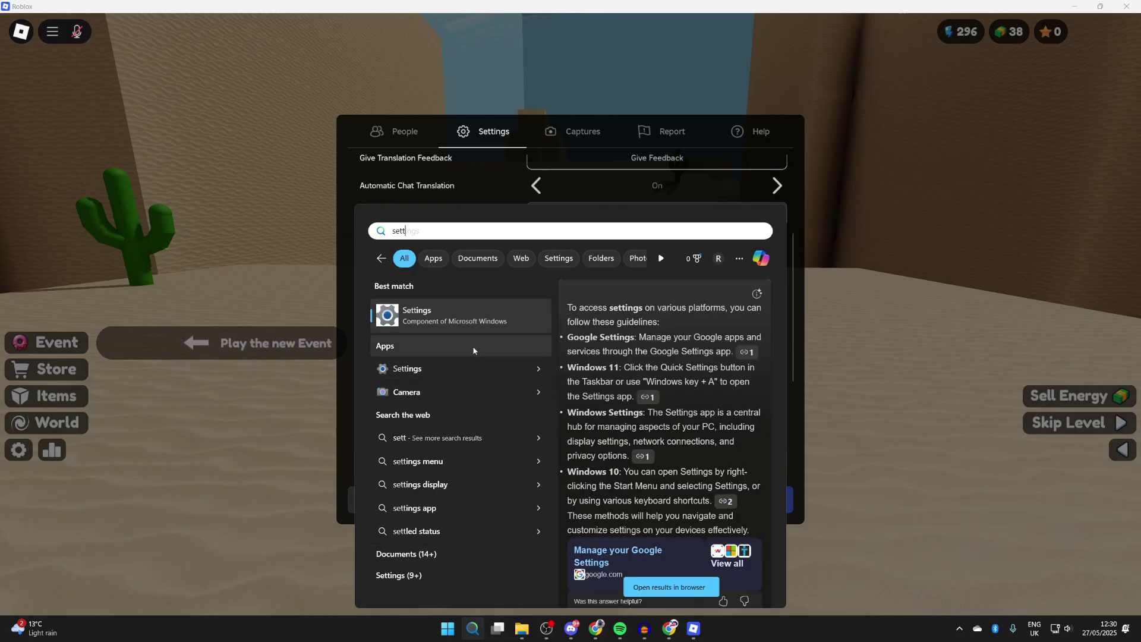
pyautogui.write('in')
pyautogui.click(486, 318)
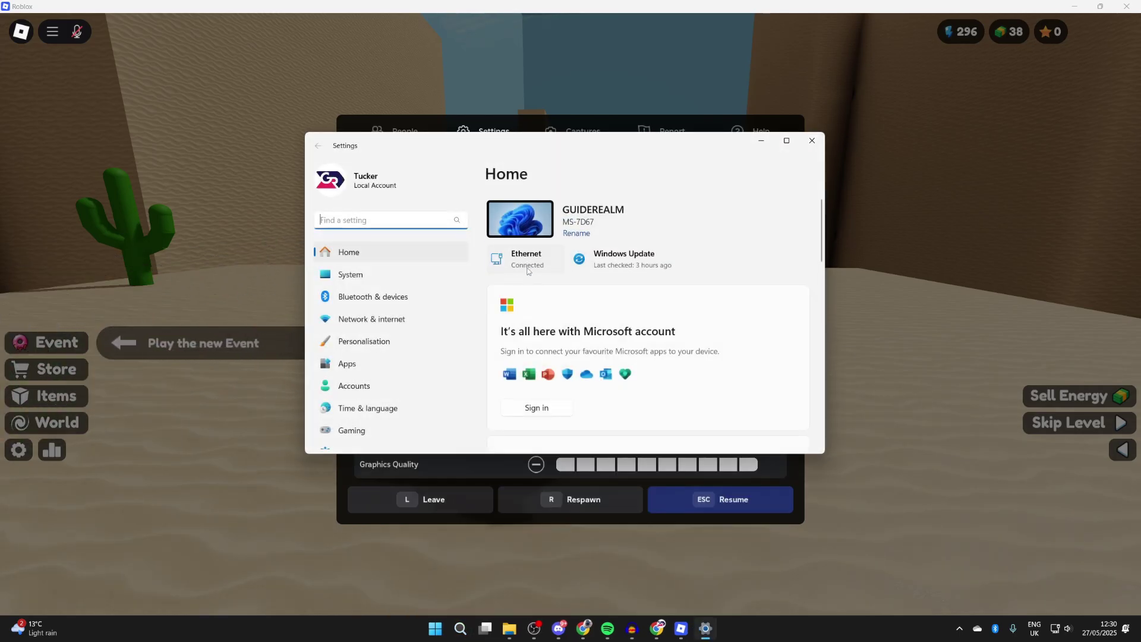
pyautogui.click(397, 276)
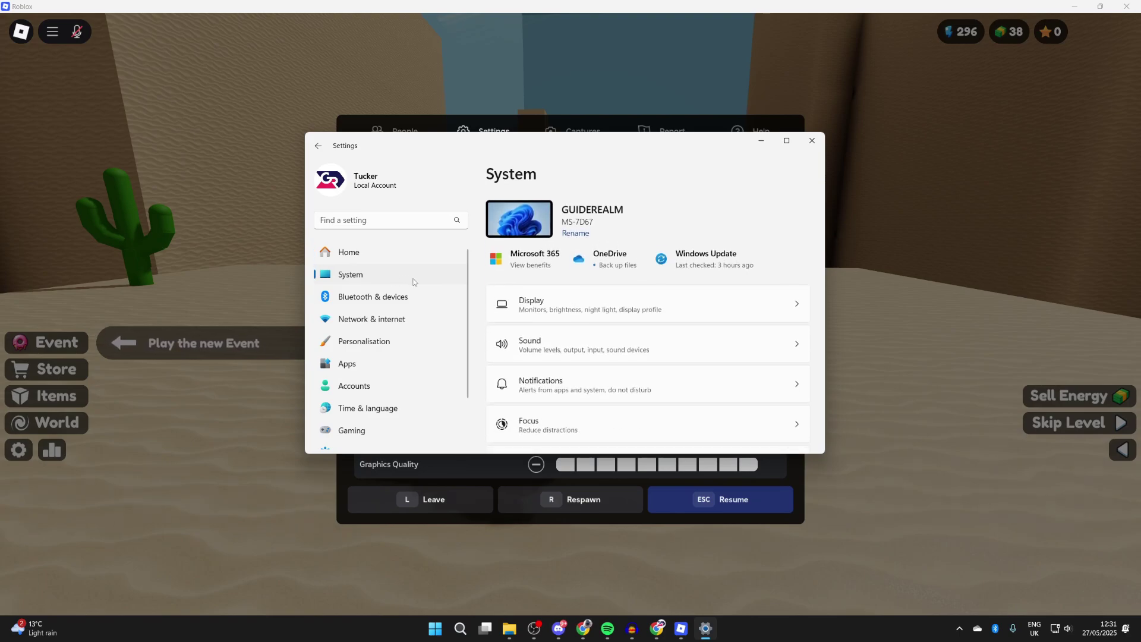
# - Confirm system volume 35 and Roblox at 100 in the mixer, then resume walking in-game
pyautogui.click(542, 344)
pyautogui.scroll(-3, 561, 288)
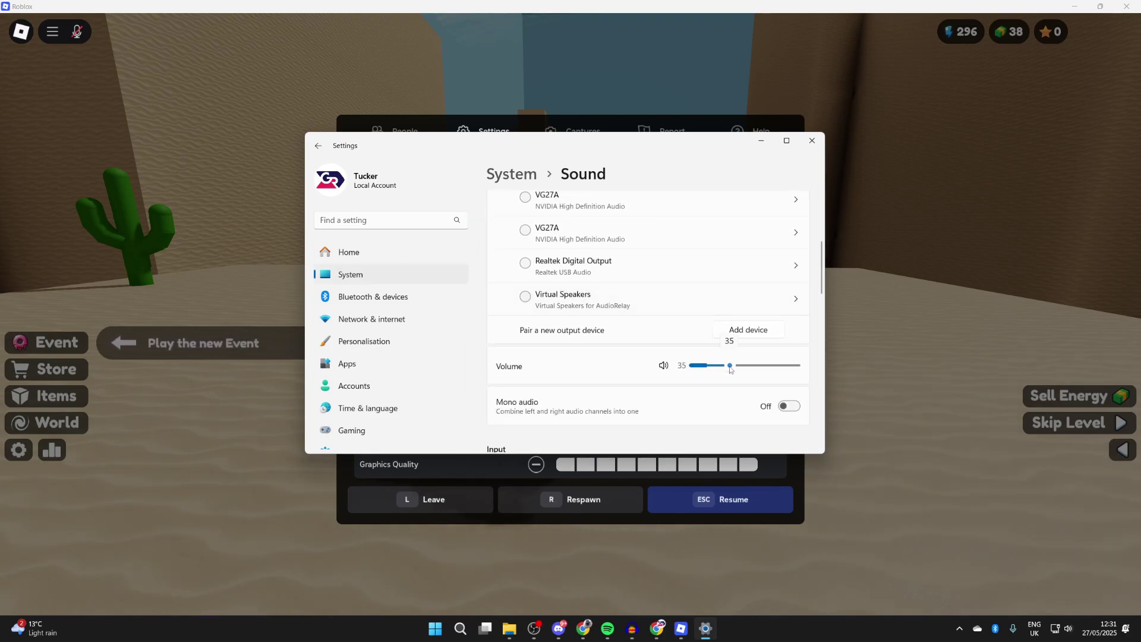
pyautogui.scroll(-2, 601, 366)
pyautogui.scroll(-3, 602, 366)
pyautogui.scroll(-3, 602, 366)
pyautogui.scroll(-1, 601, 366)
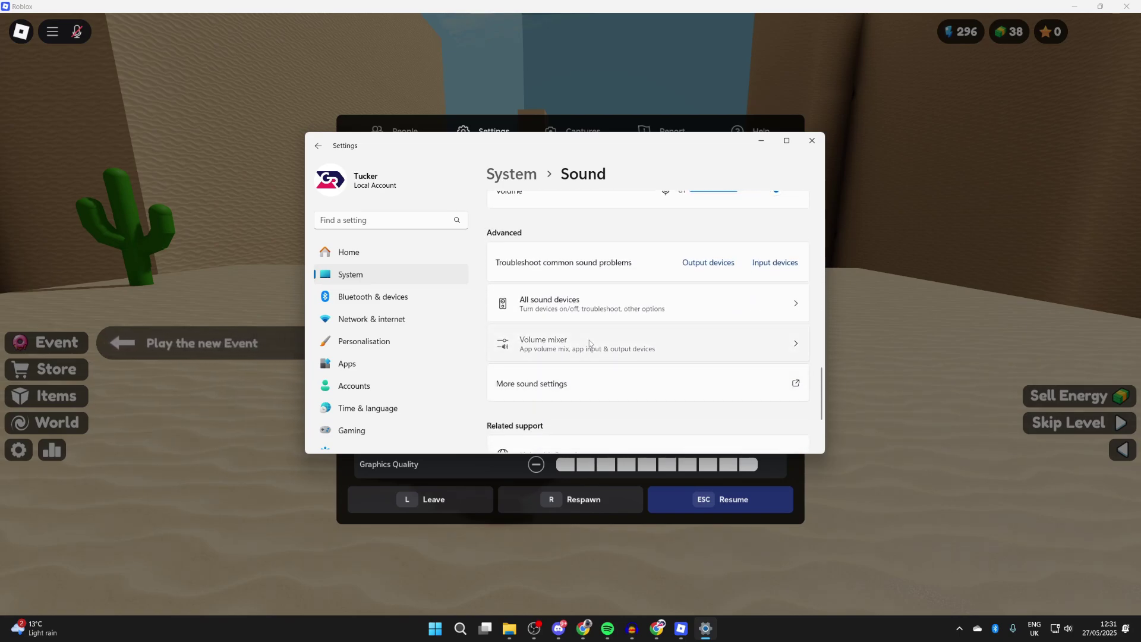
pyautogui.click(589, 341)
pyautogui.scroll(-1, 588, 341)
pyautogui.scroll(-2, 561, 335)
pyautogui.scroll(-2, 528, 328)
pyautogui.scroll(-2, 528, 328)
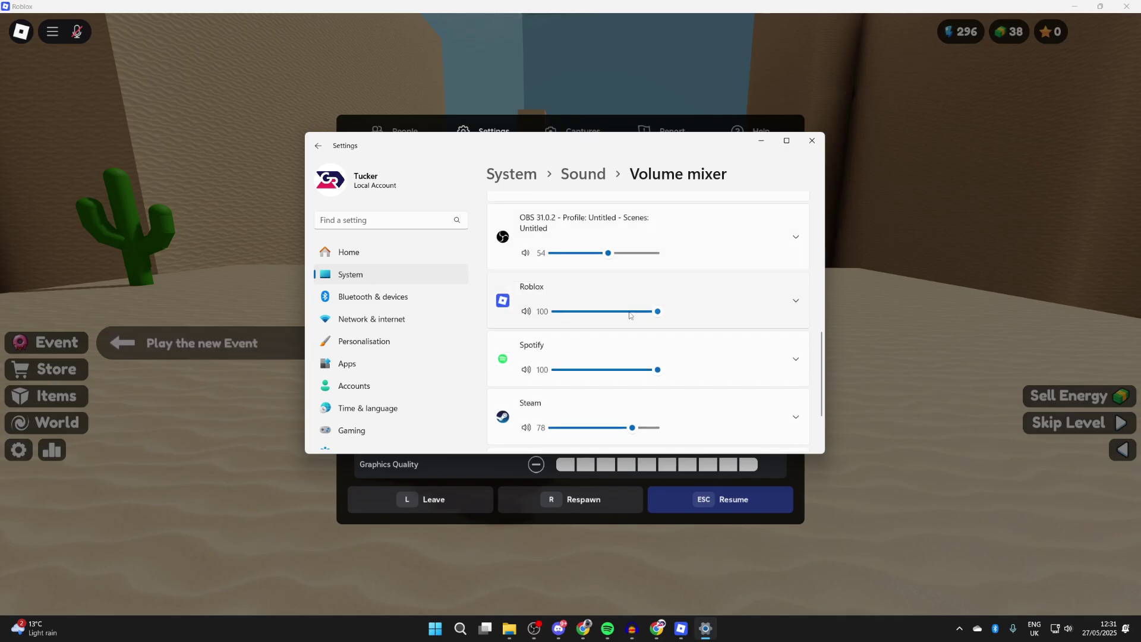
pyautogui.click(953, 222)
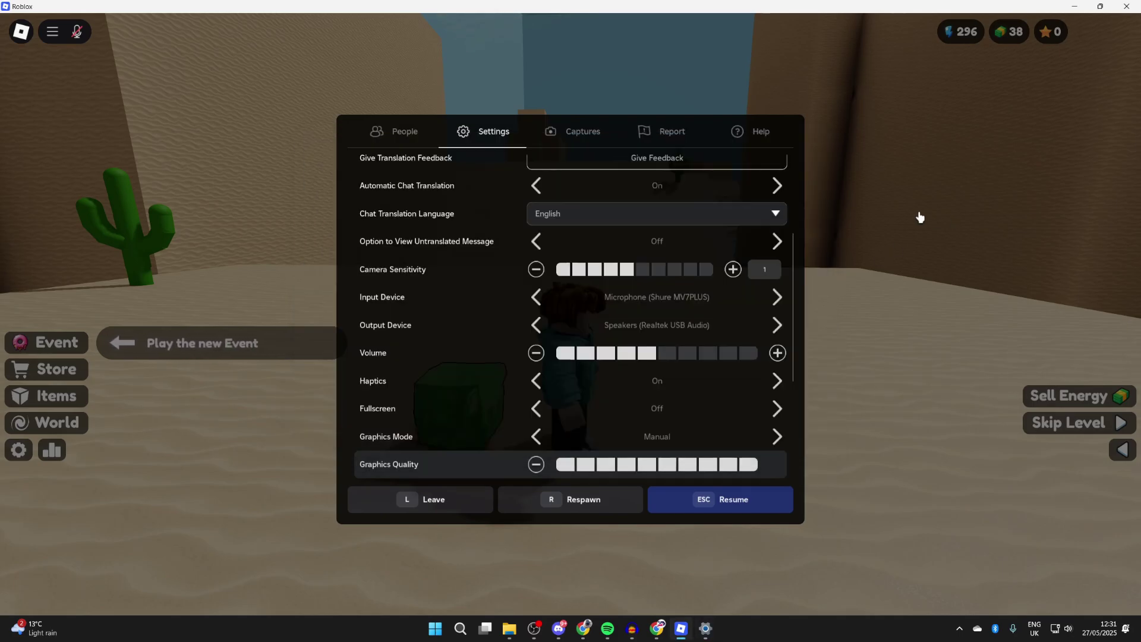
pyautogui.press('Escape')
pyautogui.press('w')
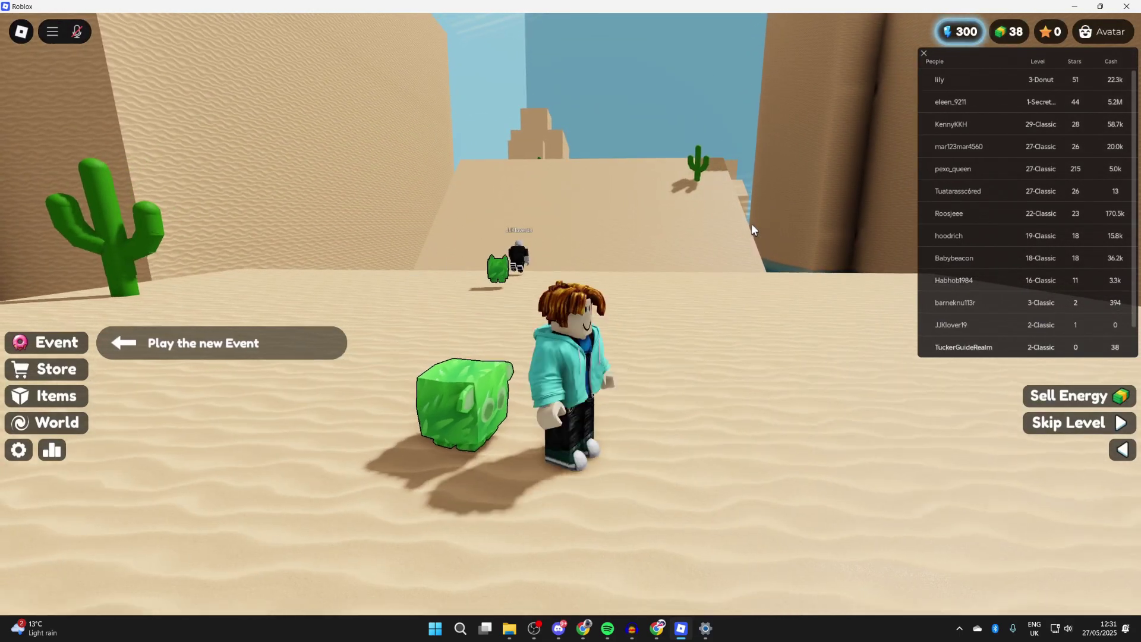
pyautogui.press('d')
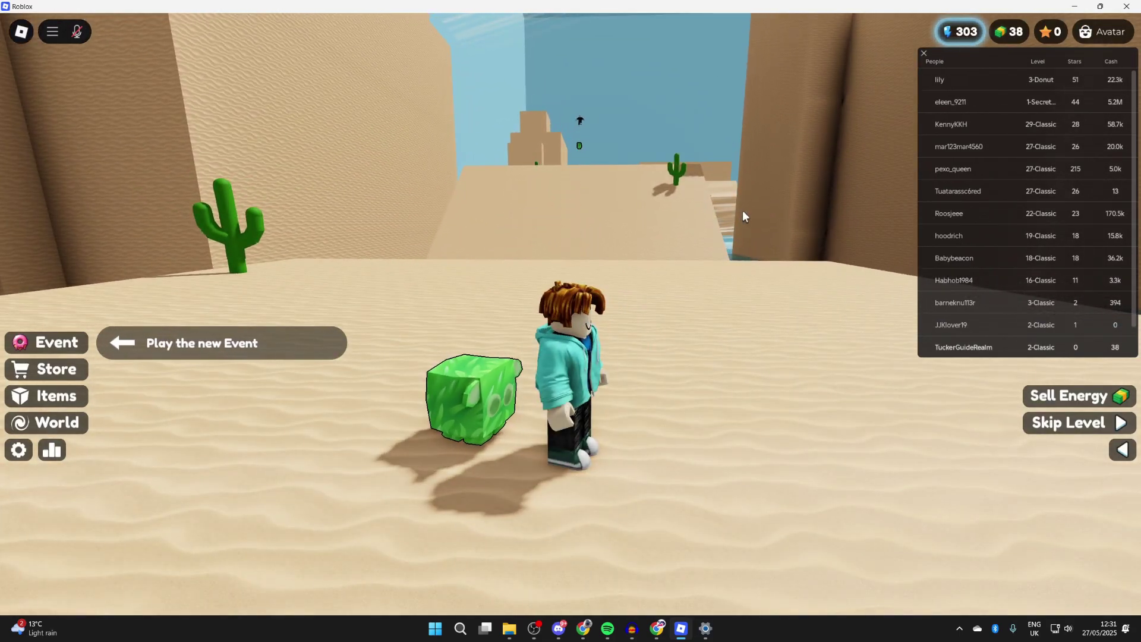